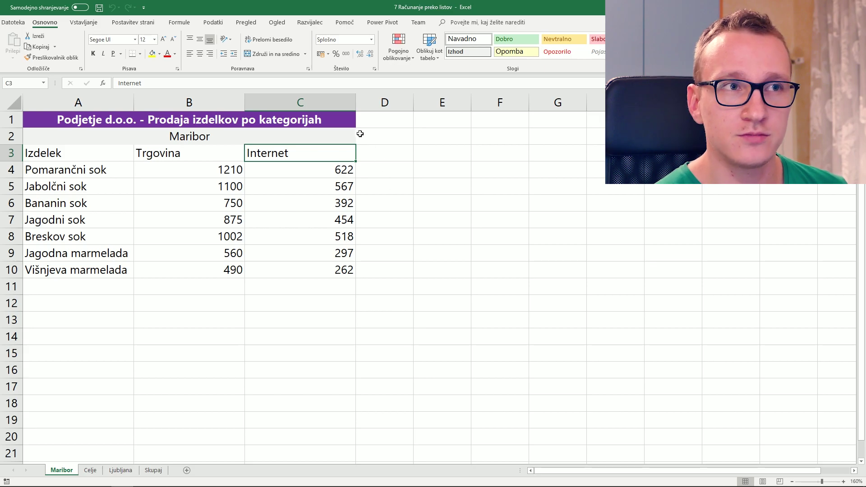
Step: Examine the product sales tables on the Maribor, Celje and Ljubljana sheets and the summary table on the Skupaj sheet
{"action": "left_click", "coordinate": [348, 123]}
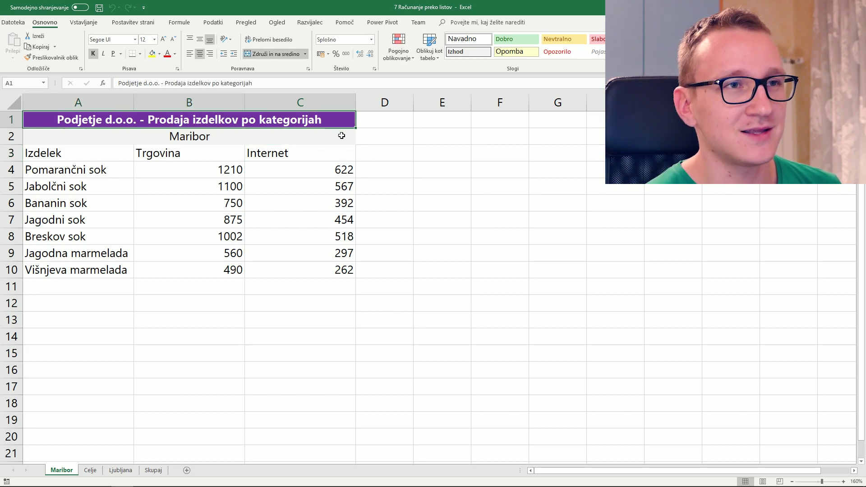
{"action": "left_click", "coordinate": [341, 136]}
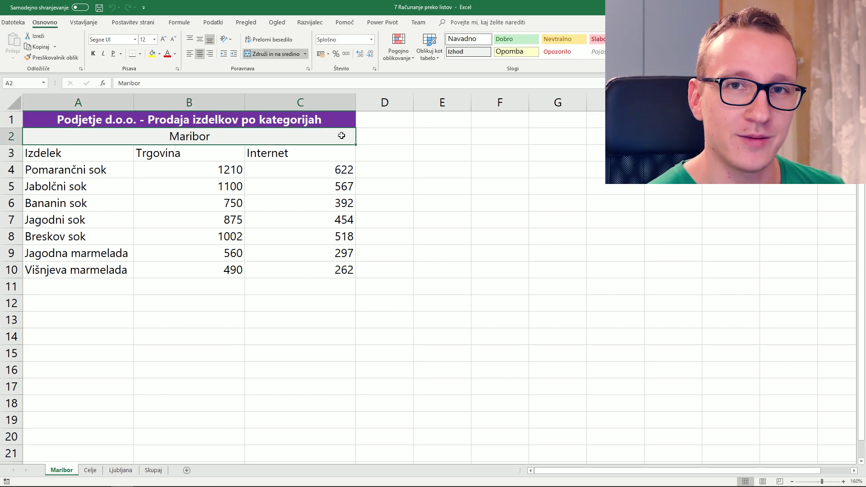
{"action": "left_click", "coordinate": [90, 471]}
{"action": "left_click", "coordinate": [118, 472]}
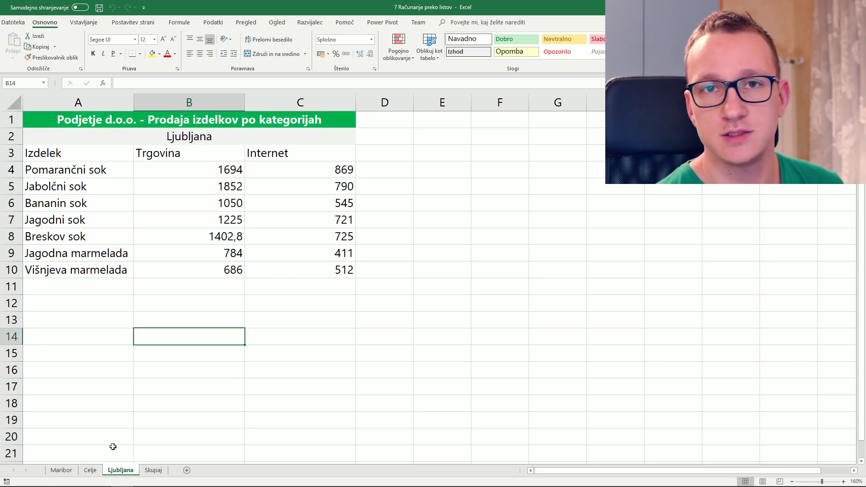
{"action": "left_click", "coordinate": [150, 470]}
{"action": "left_click_drag", "start_coordinate": [180, 172], "coordinate": [181, 275]}
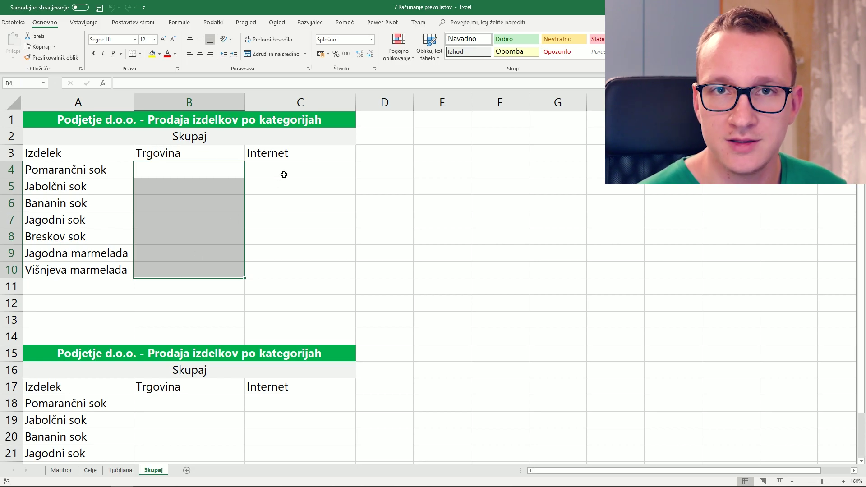
{"action": "left_click", "coordinate": [124, 471]}
{"action": "left_click", "coordinate": [91, 470]}
{"action": "left_click", "coordinate": [62, 471]}
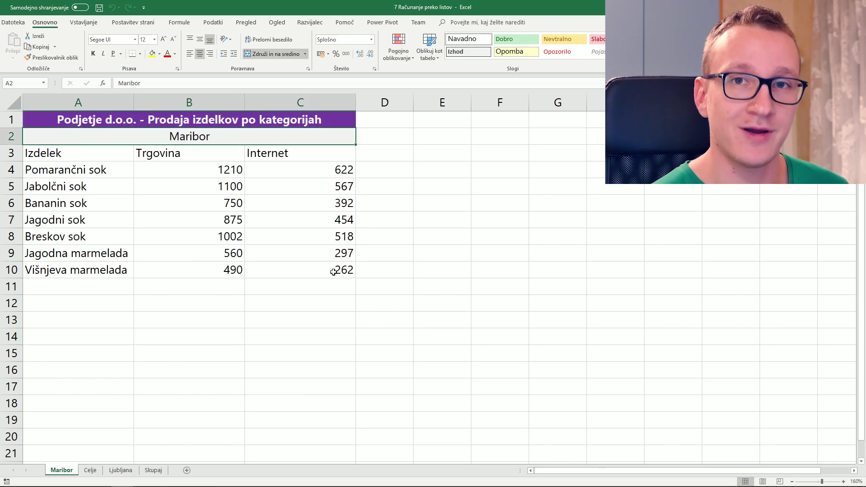
Step: Compare the location of the Pomarančni sok store sales, cell B4, across the Maribor, Celje, Ljubljana and Skupaj sheets
{"action": "left_click", "coordinate": [96, 170]}
{"action": "left_click", "coordinate": [188, 170]}
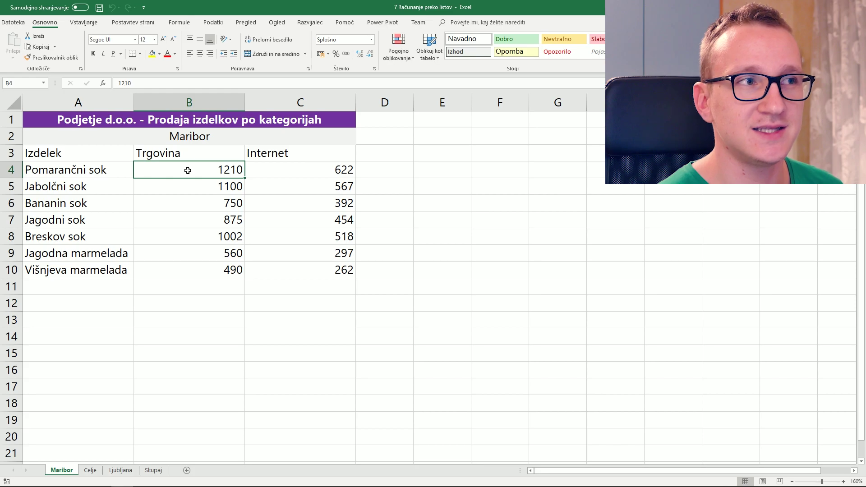
{"action": "left_click", "coordinate": [90, 472]}
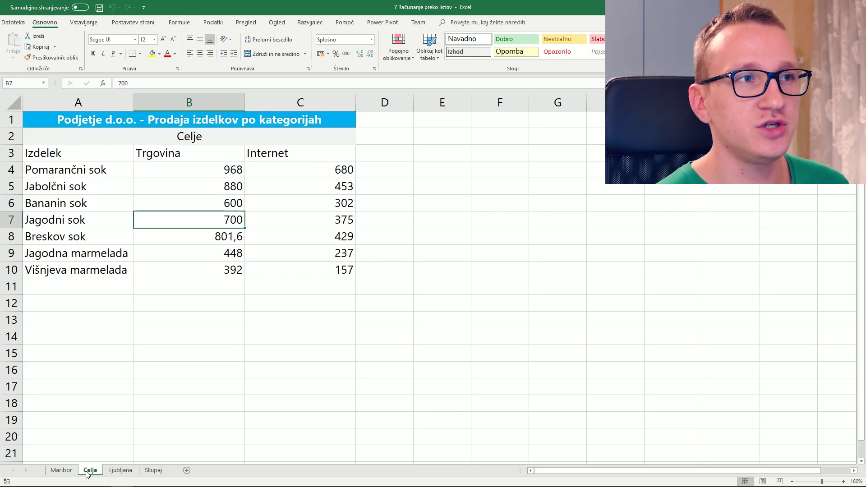
{"action": "left_click", "coordinate": [241, 171]}
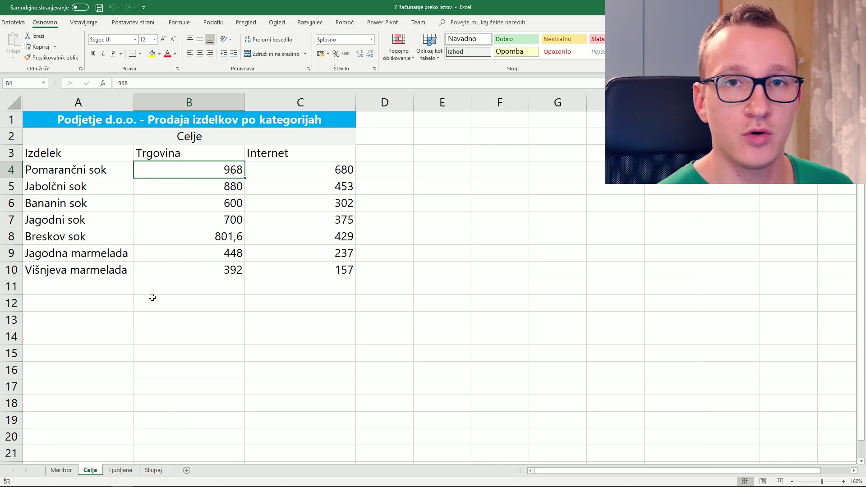
{"action": "left_click", "coordinate": [129, 472]}
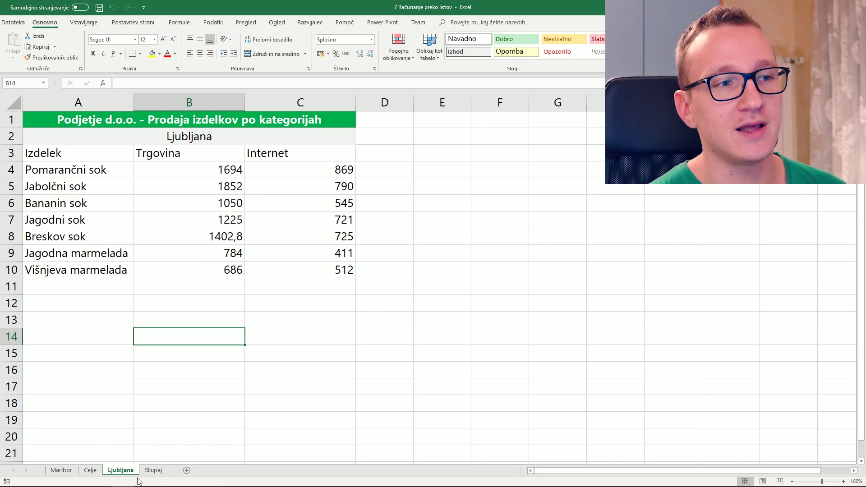
{"action": "left_click", "coordinate": [153, 471]}
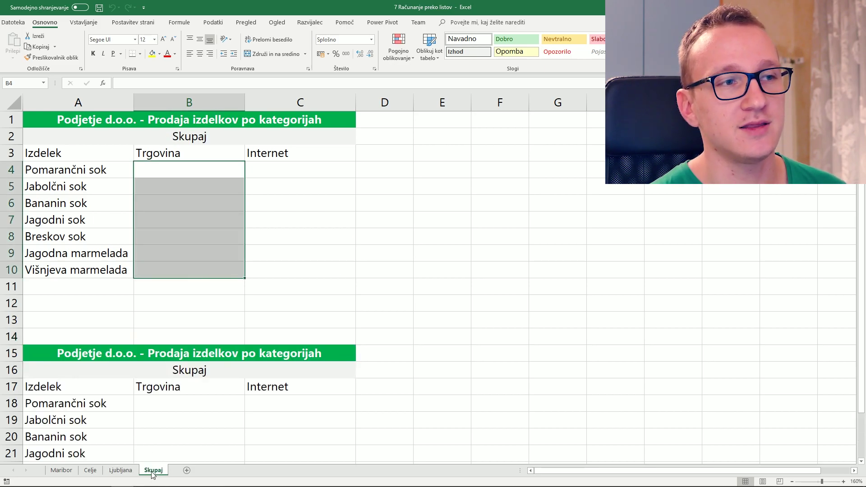
{"action": "left_click", "coordinate": [219, 171]}
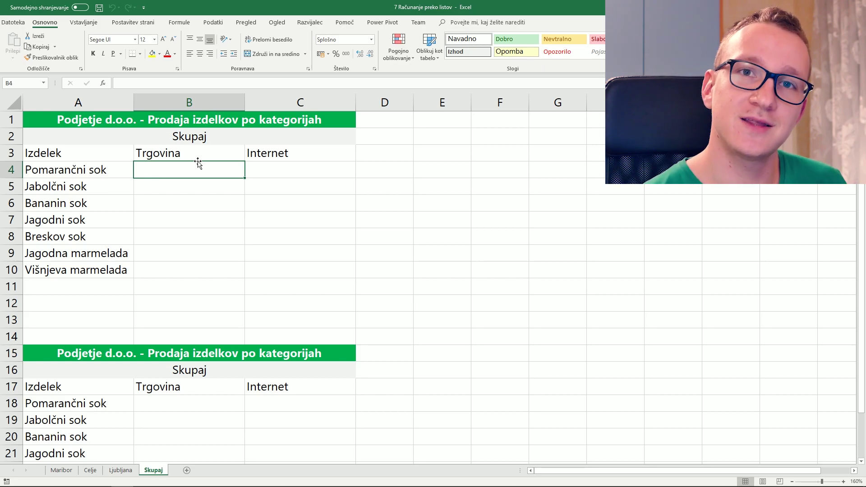
{"action": "left_click", "coordinate": [61, 470]}
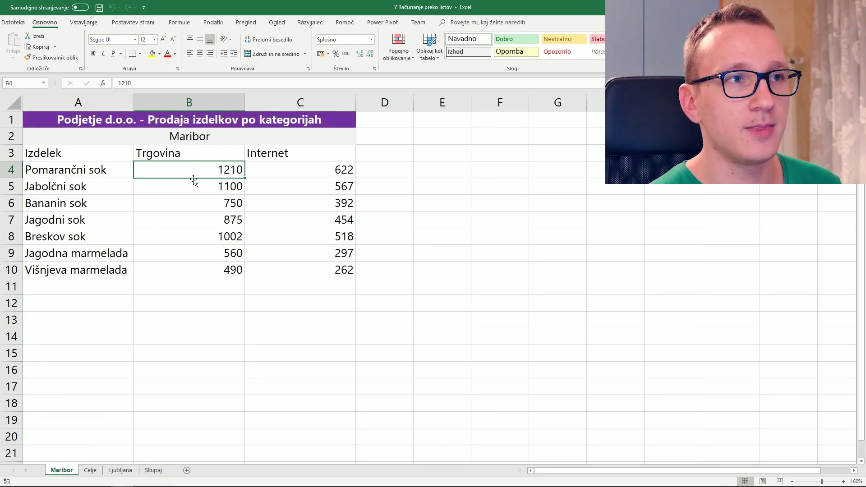
{"action": "left_click", "coordinate": [93, 470]}
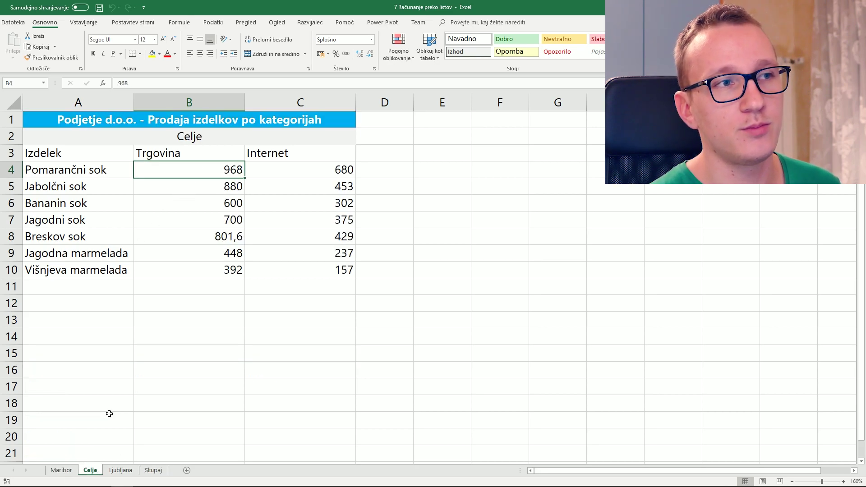
{"action": "left_click", "coordinate": [121, 470]}
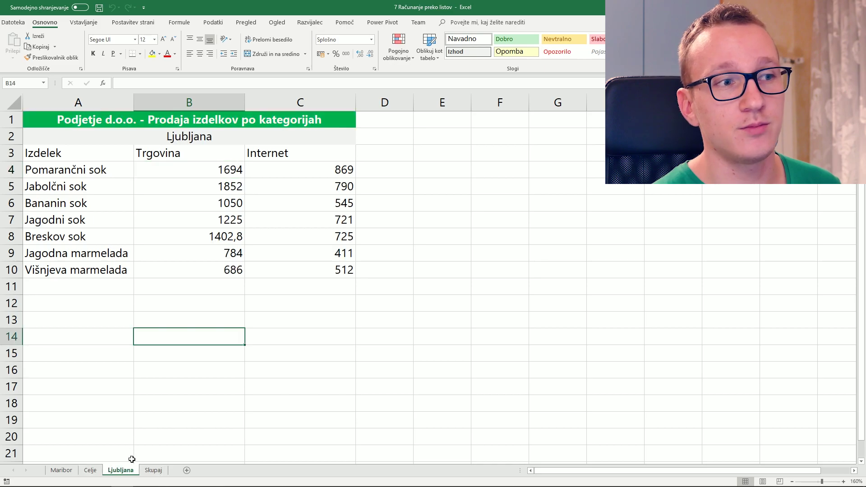
{"action": "left_click", "coordinate": [232, 173]}
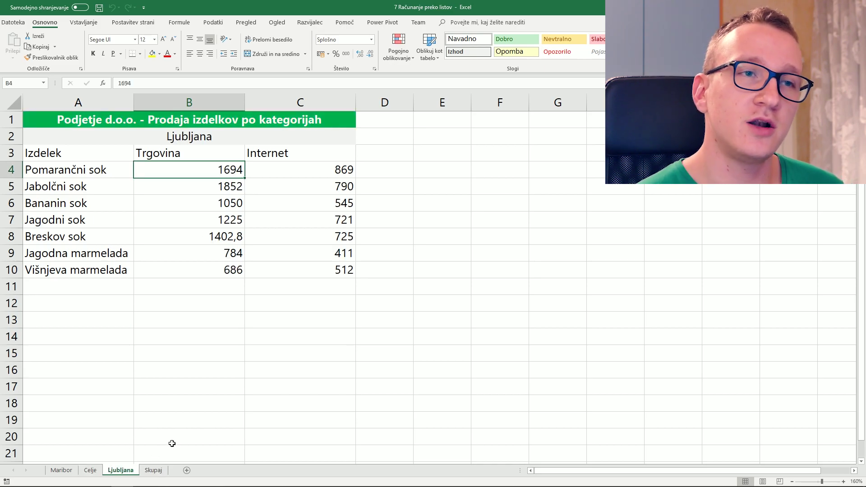
Step: Enter the formula =Maribor!B4+Celje!B4+Ljubljana!B4 in cell B4 of the Skupaj sheet
{"action": "left_click", "coordinate": [153, 470]}
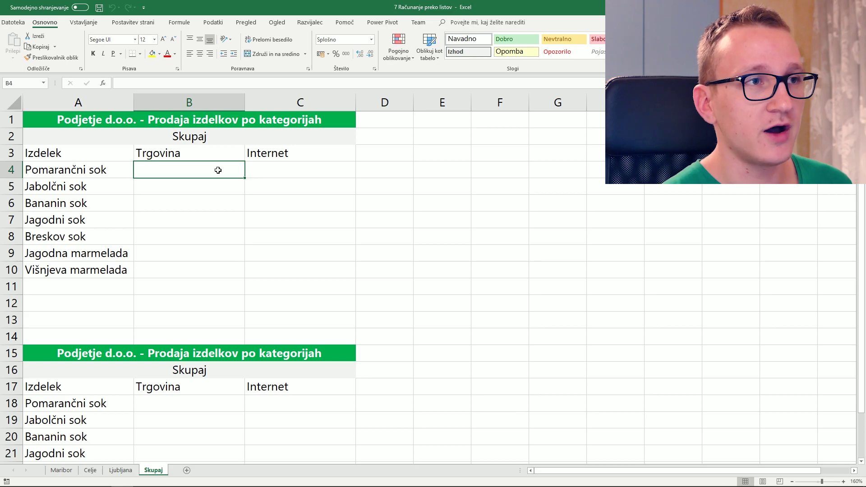
{"action": "type", "text": "="}
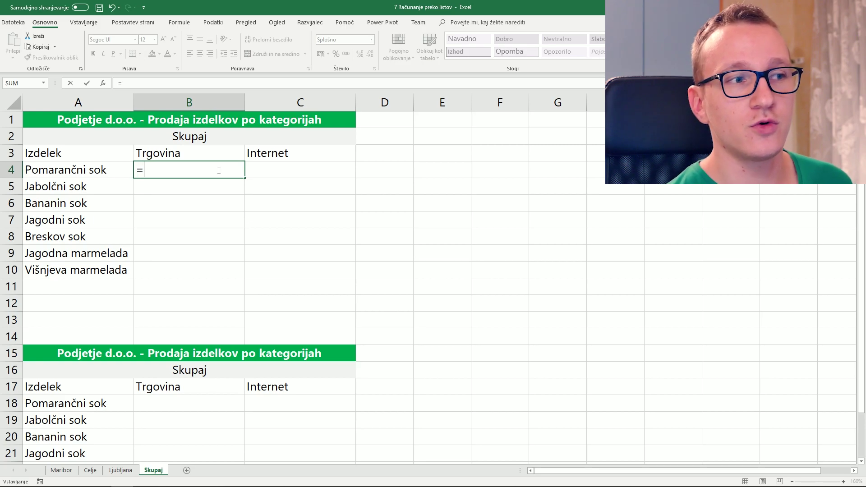
{"action": "left_click", "coordinate": [61, 470]}
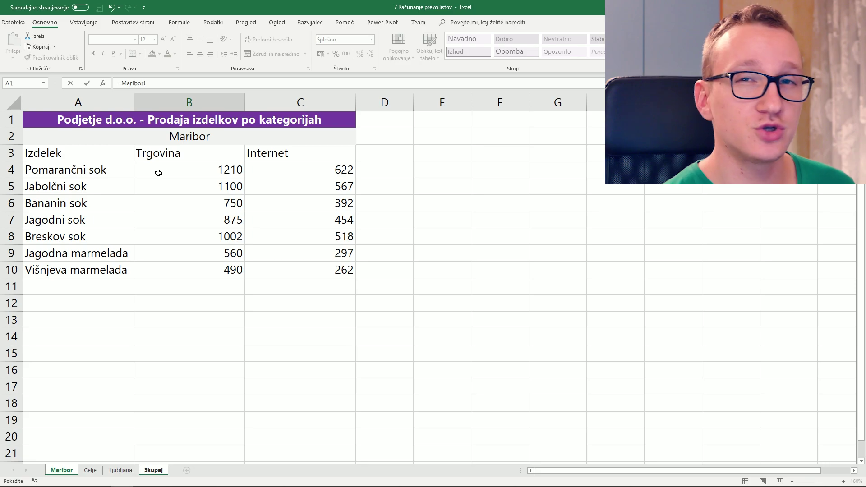
{"action": "left_click", "coordinate": [184, 170]}
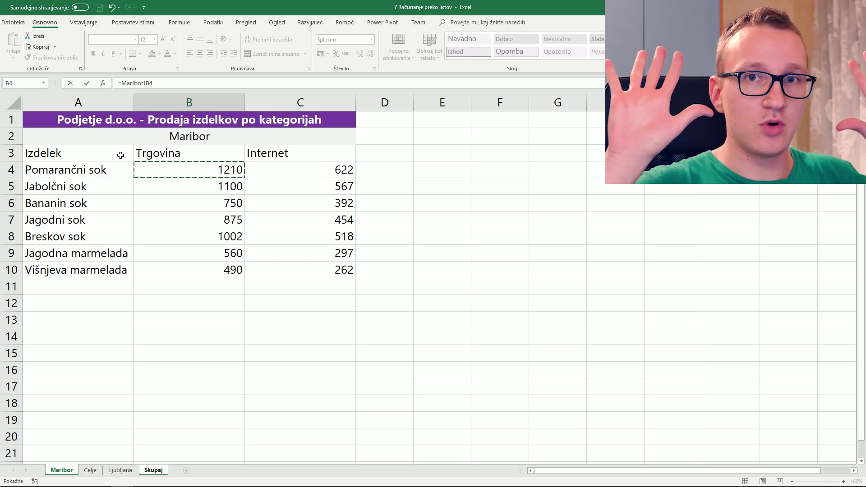
{"action": "type", "text": "+"}
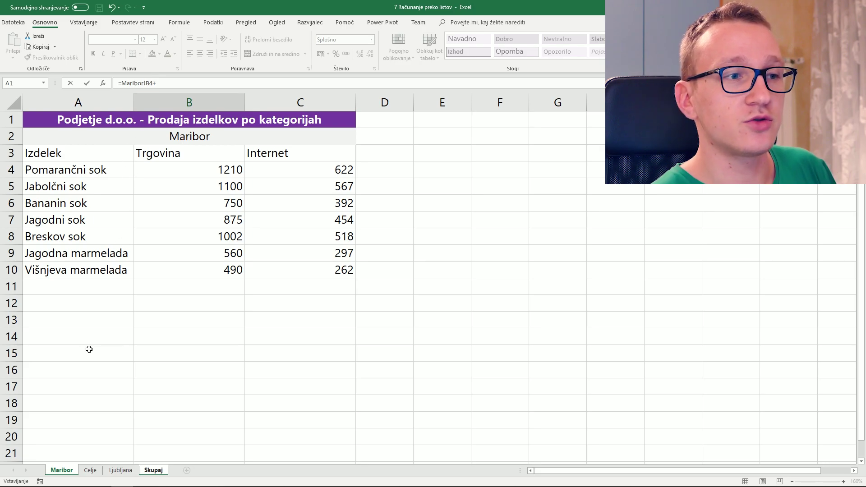
{"action": "left_click", "coordinate": [90, 470]}
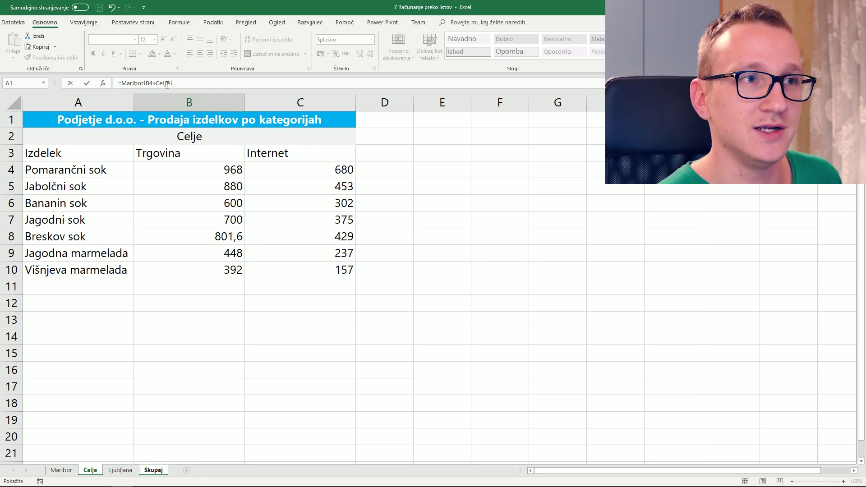
{"action": "left_click", "coordinate": [220, 171]}
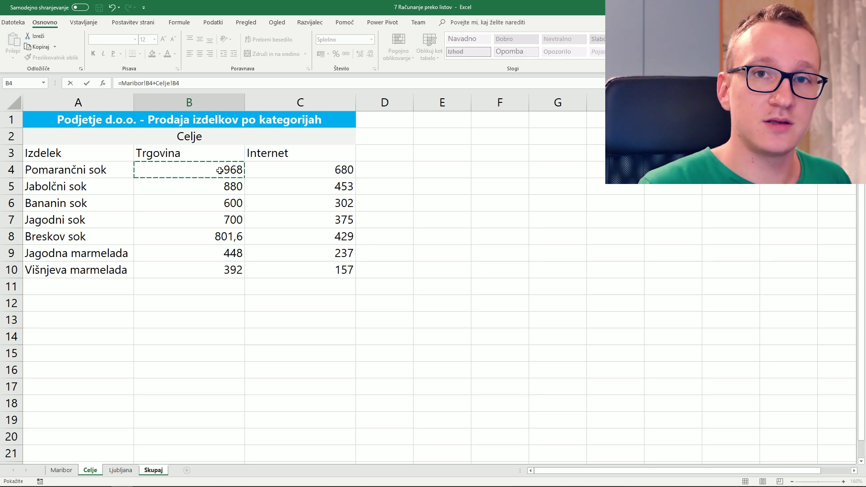
{"action": "type", "text": "+"}
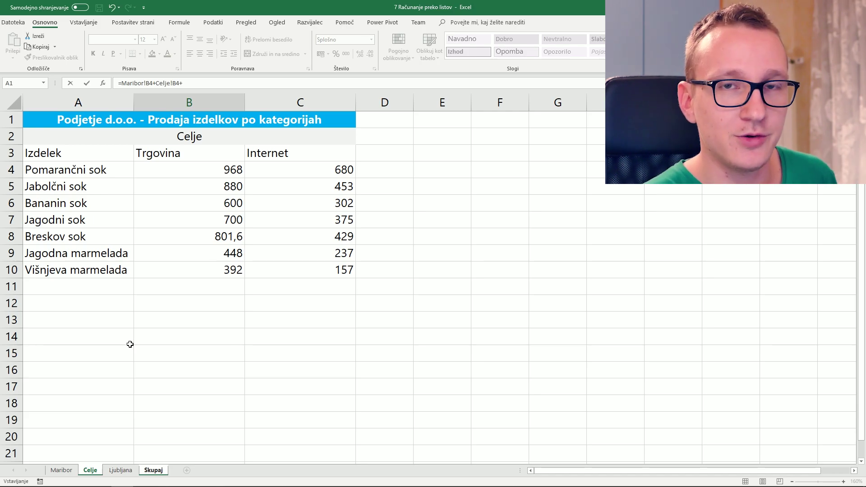
{"action": "left_click", "coordinate": [121, 471]}
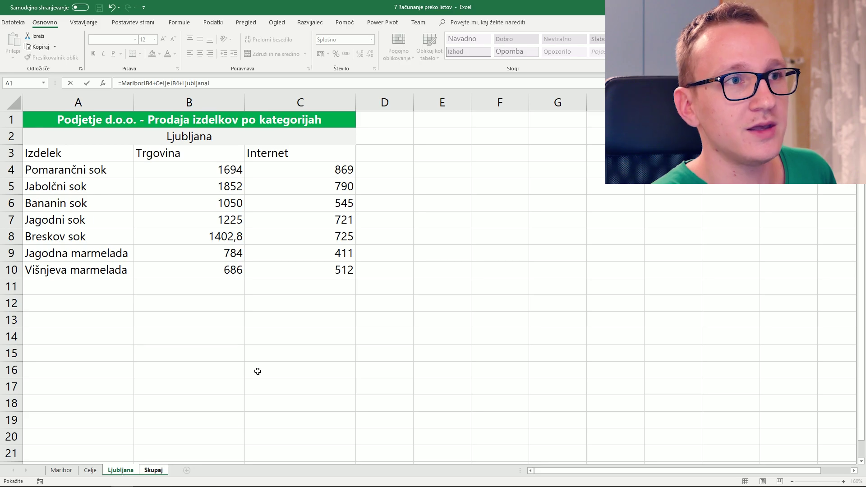
{"action": "left_click", "coordinate": [225, 170]}
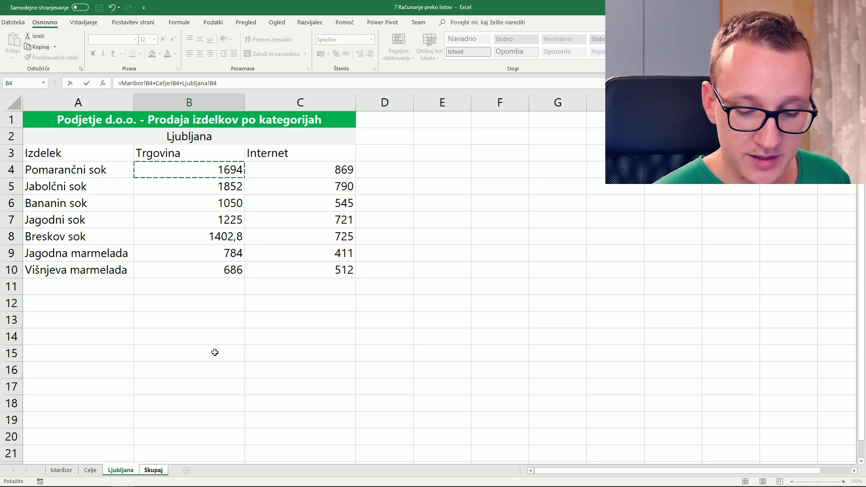
{"action": "key", "text": "Return"}
{"action": "left_click", "coordinate": [209, 169]}
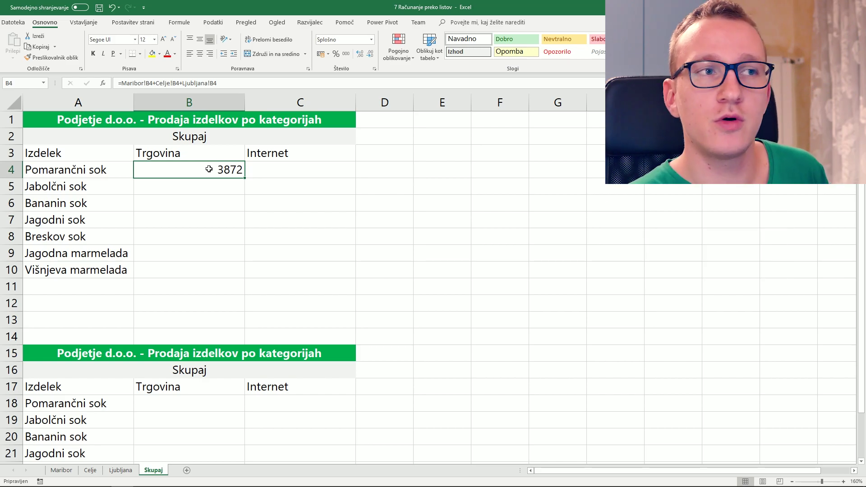
Step: Copy the Pomarančni sok sum formula from B4 into the Internet cell C4 on the Skupaj sheet
{"action": "left_click", "coordinate": [274, 174]}
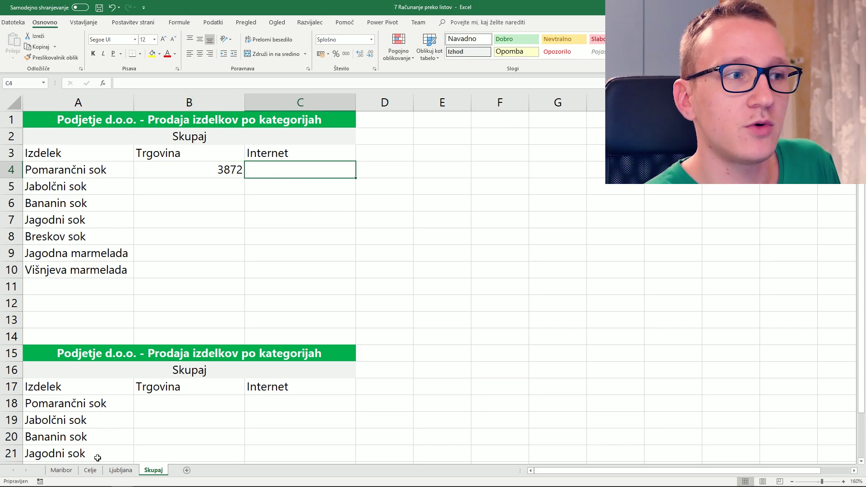
{"action": "left_click", "coordinate": [66, 474]}
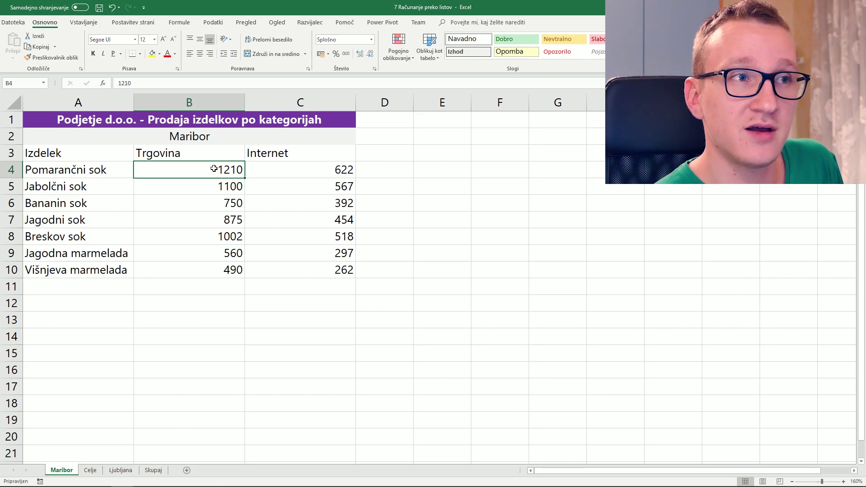
{"action": "left_click", "coordinate": [265, 169]}
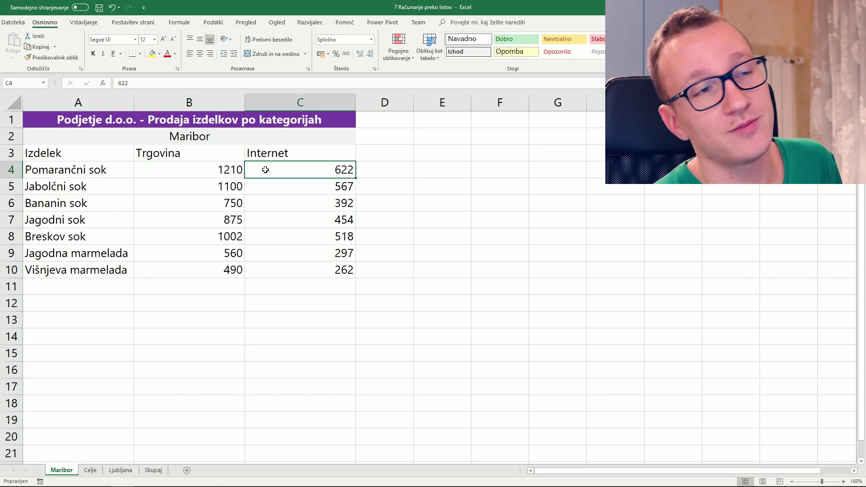
{"action": "left_click", "coordinate": [158, 474]}
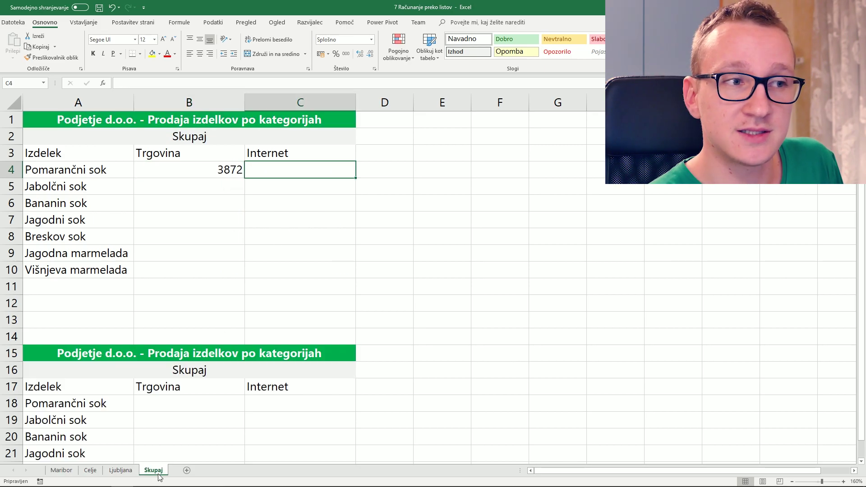
{"action": "left_click", "coordinate": [237, 169]}
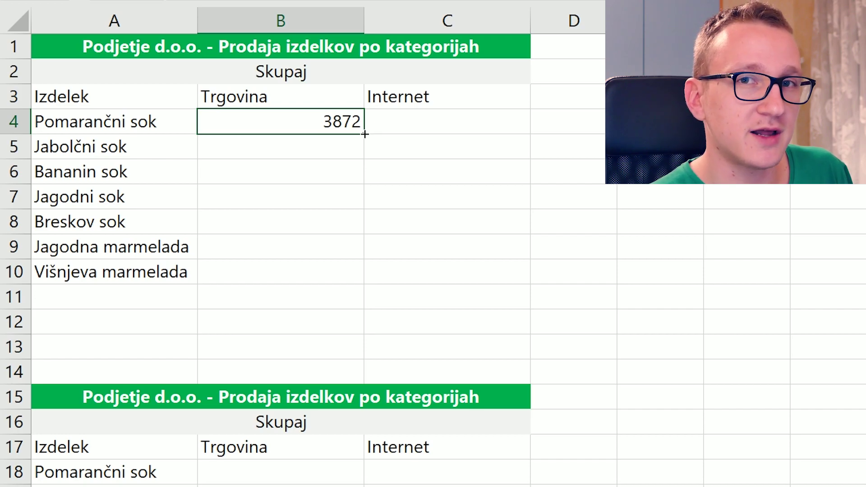
{"action": "left_click_drag", "start_coordinate": [364, 134], "coordinate": [479, 127]}
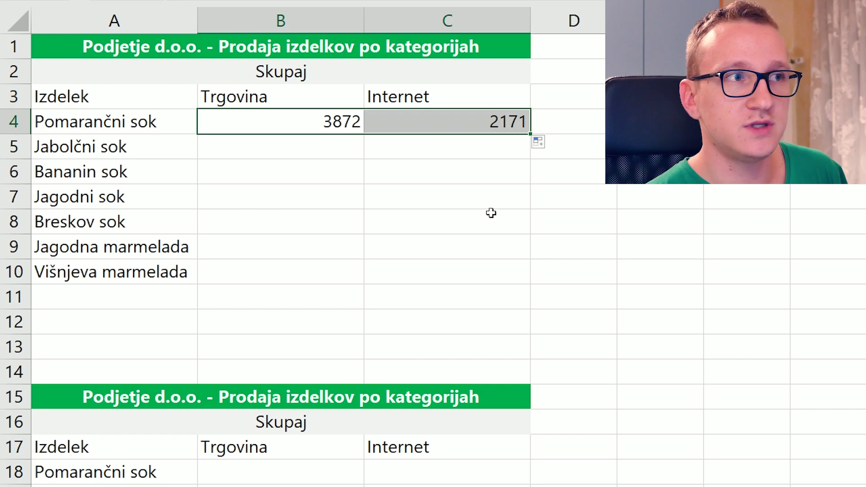
Step: Fill the formulas in B4:C4 down to row 10 for the remaining products
{"action": "left_click_drag", "start_coordinate": [131, 126], "coordinate": [134, 206]}
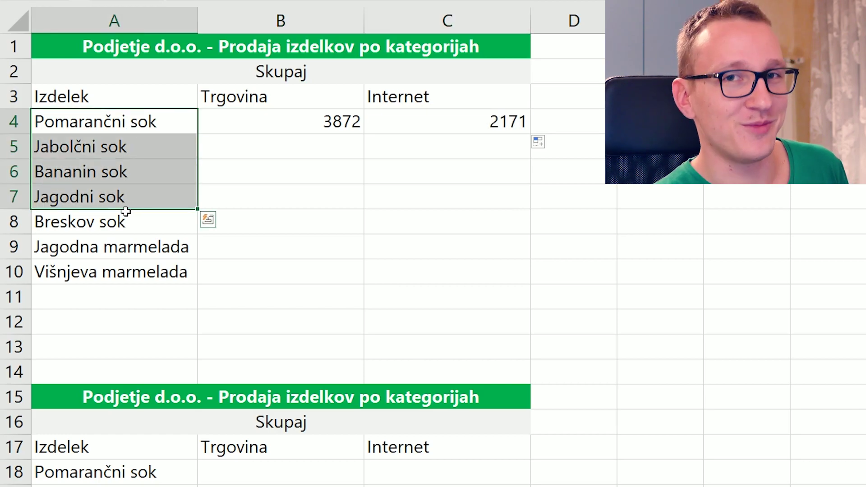
{"action": "left_click", "coordinate": [379, 144]}
{"action": "left_click_drag", "start_coordinate": [322, 118], "coordinate": [420, 114]}
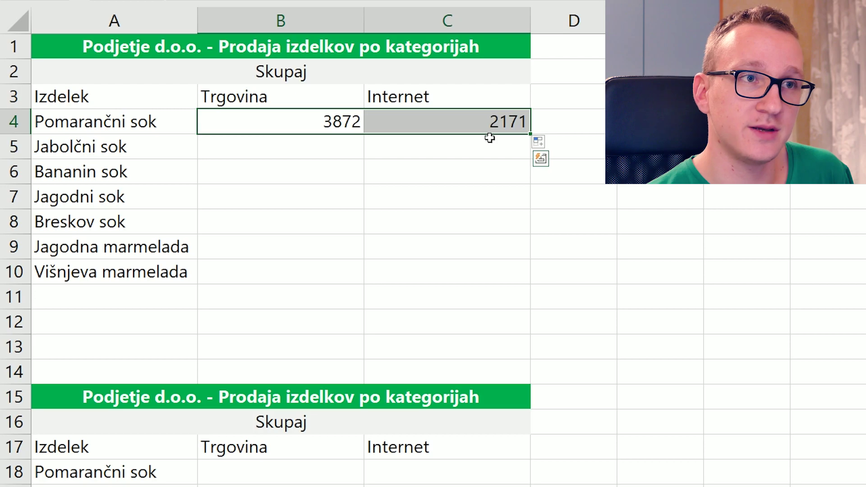
{"action": "double_click", "coordinate": [530, 133]}
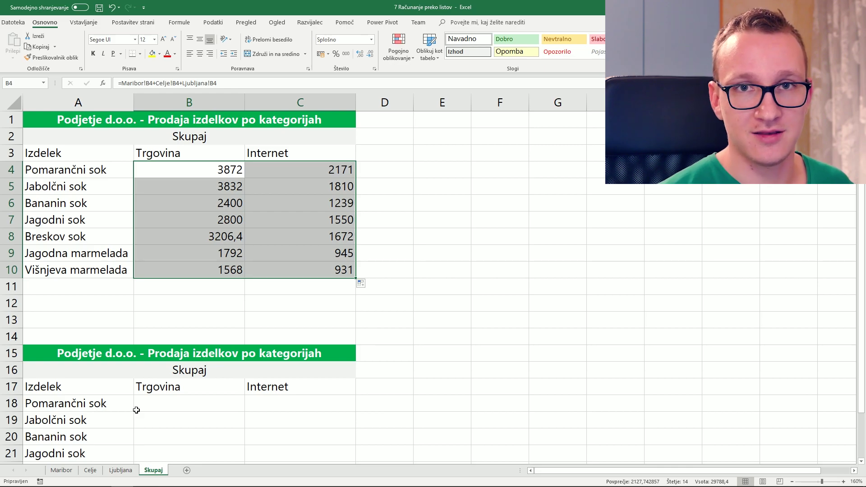
Step: Review the Maribor, Celje and Ljubljana source sheets in turn and return to the Skupaj sheet
{"action": "left_click", "coordinate": [61, 471]}
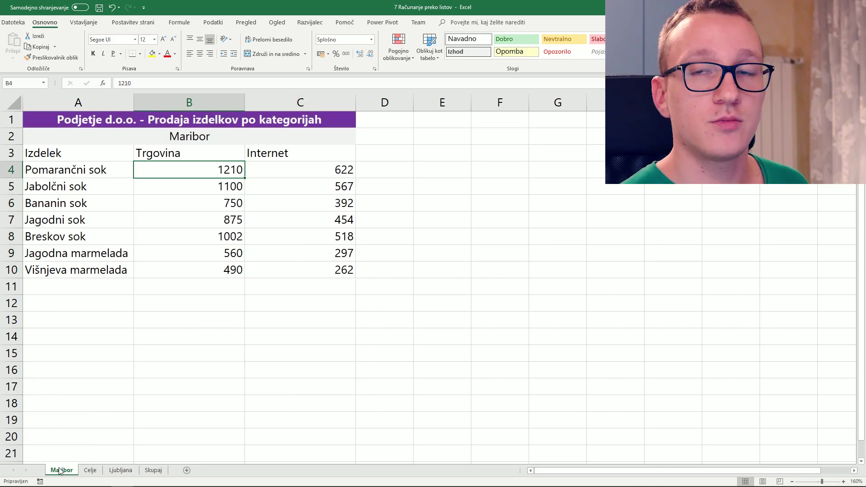
{"action": "left_click", "coordinate": [90, 471]}
{"action": "left_click", "coordinate": [120, 471]}
{"action": "left_click", "coordinate": [151, 471]}
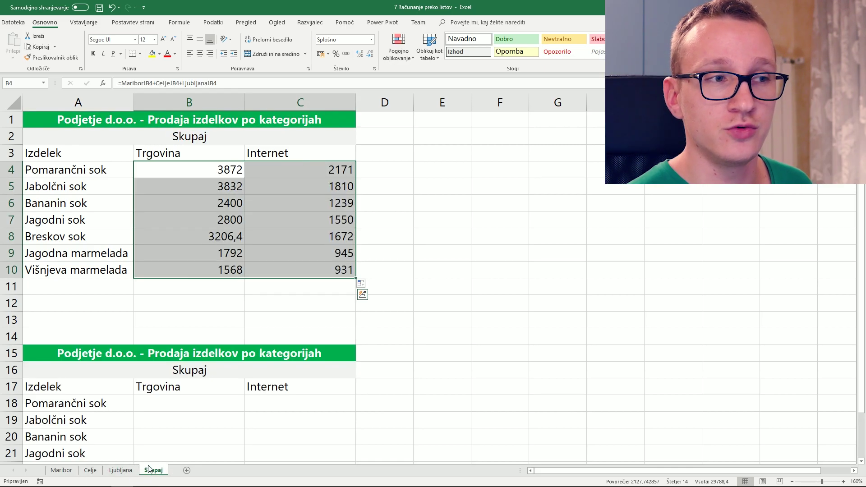